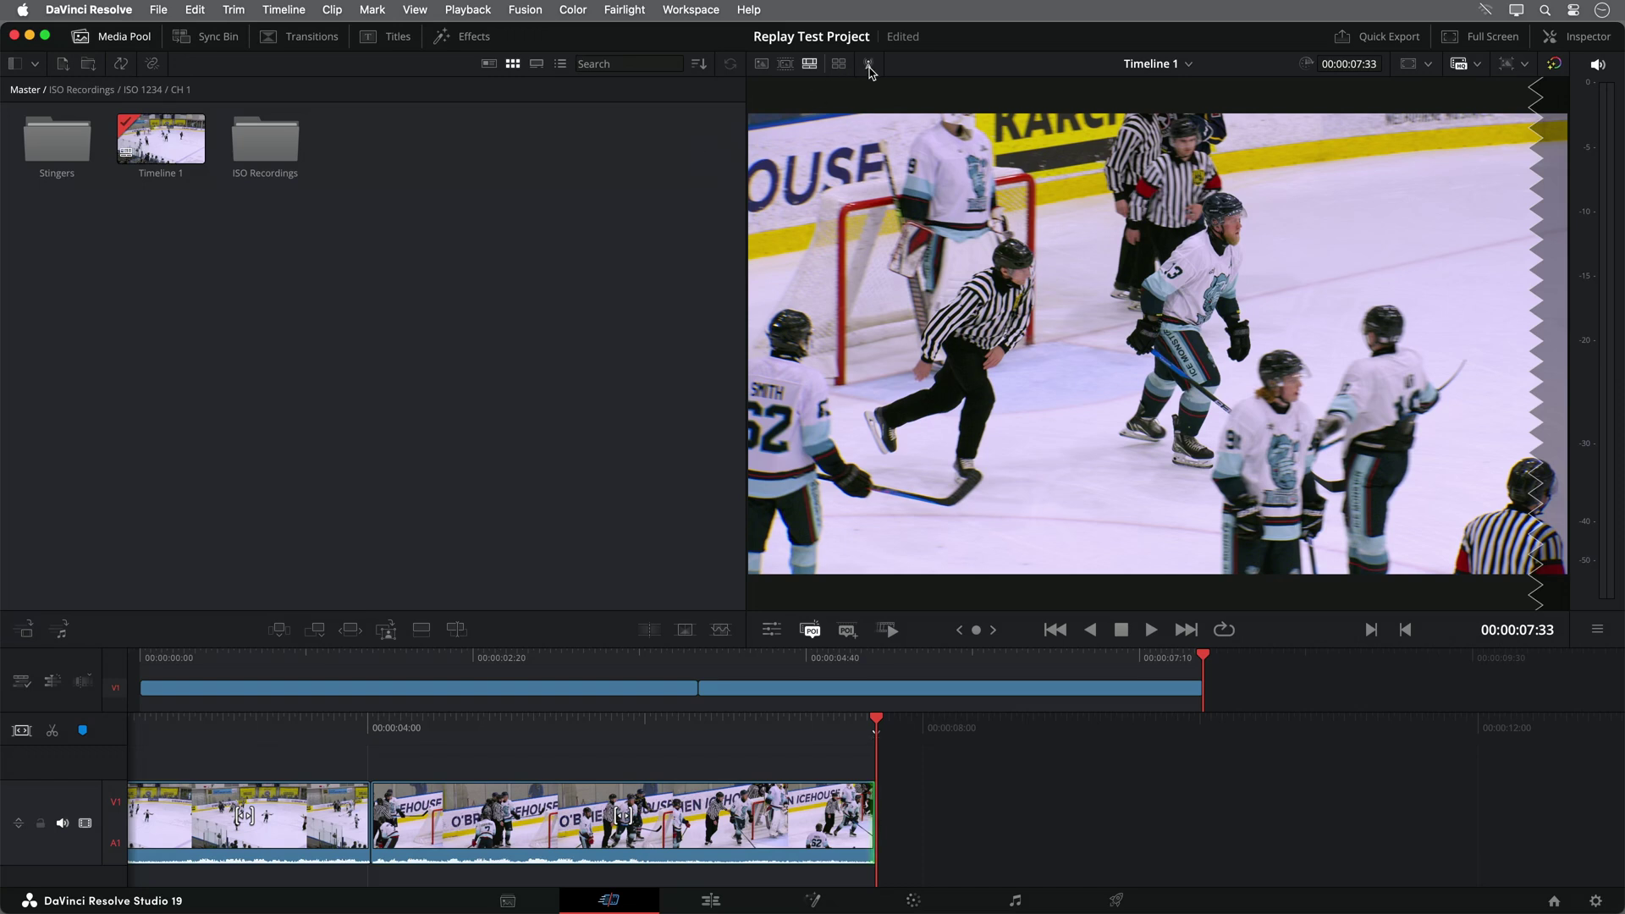
# Show the replay toolbar, set the viewer to source multiview, and widen the camera grid.
pyautogui.click(870, 66)
pyautogui.click(789, 66)
pyautogui.click(839, 65)
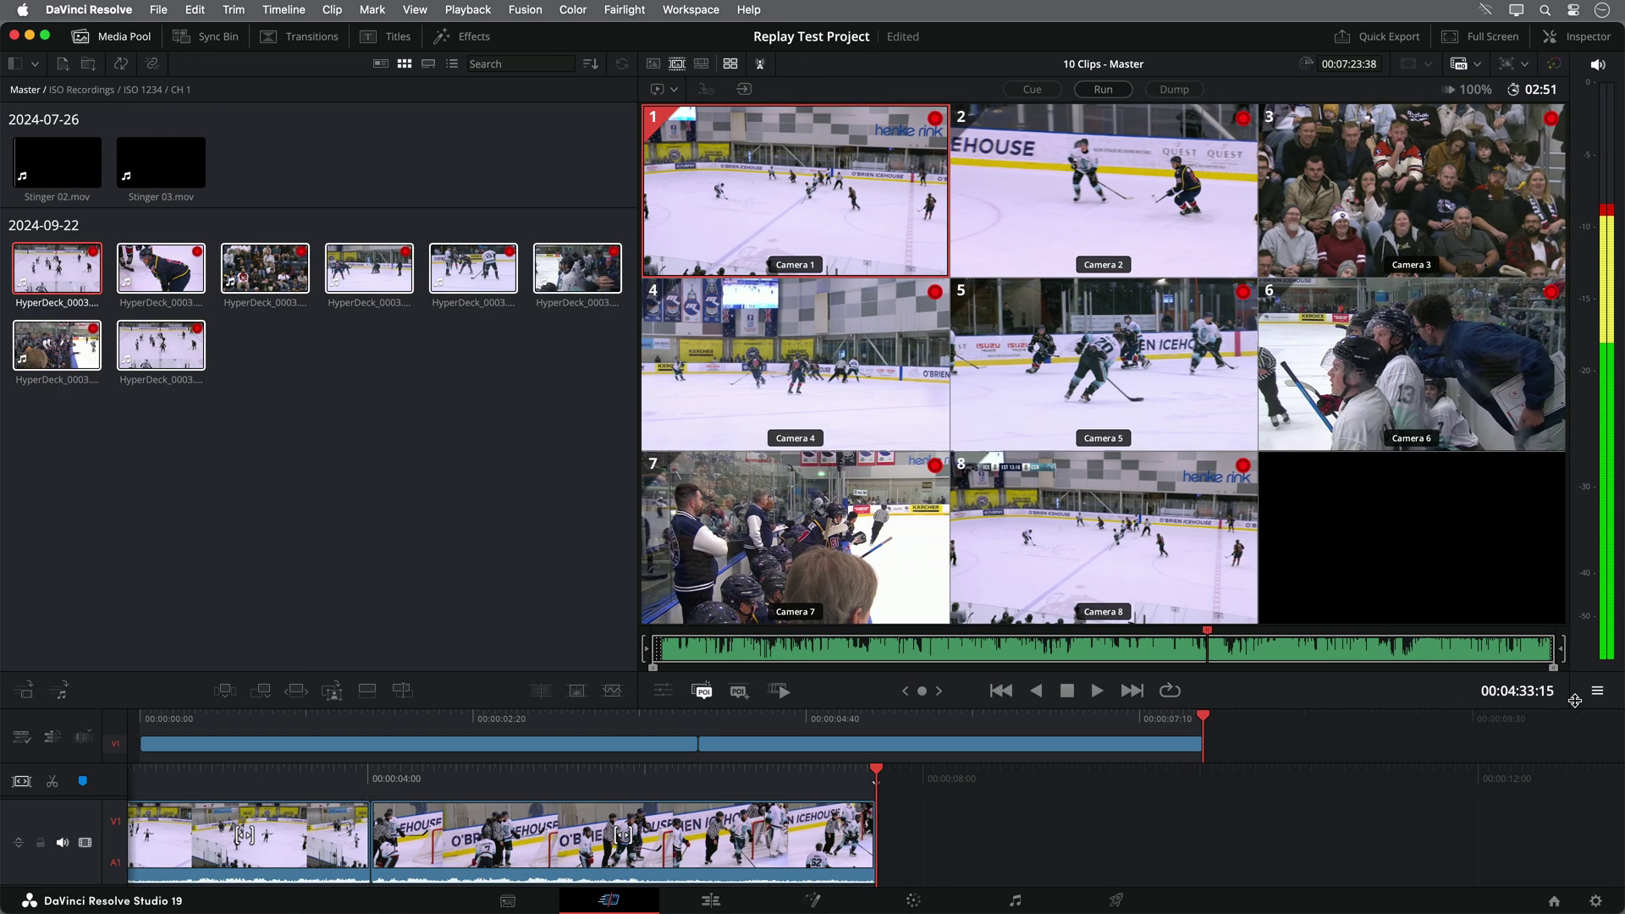
pyautogui.moveTo(745, 380); pyautogui.dragTo(612, 381)
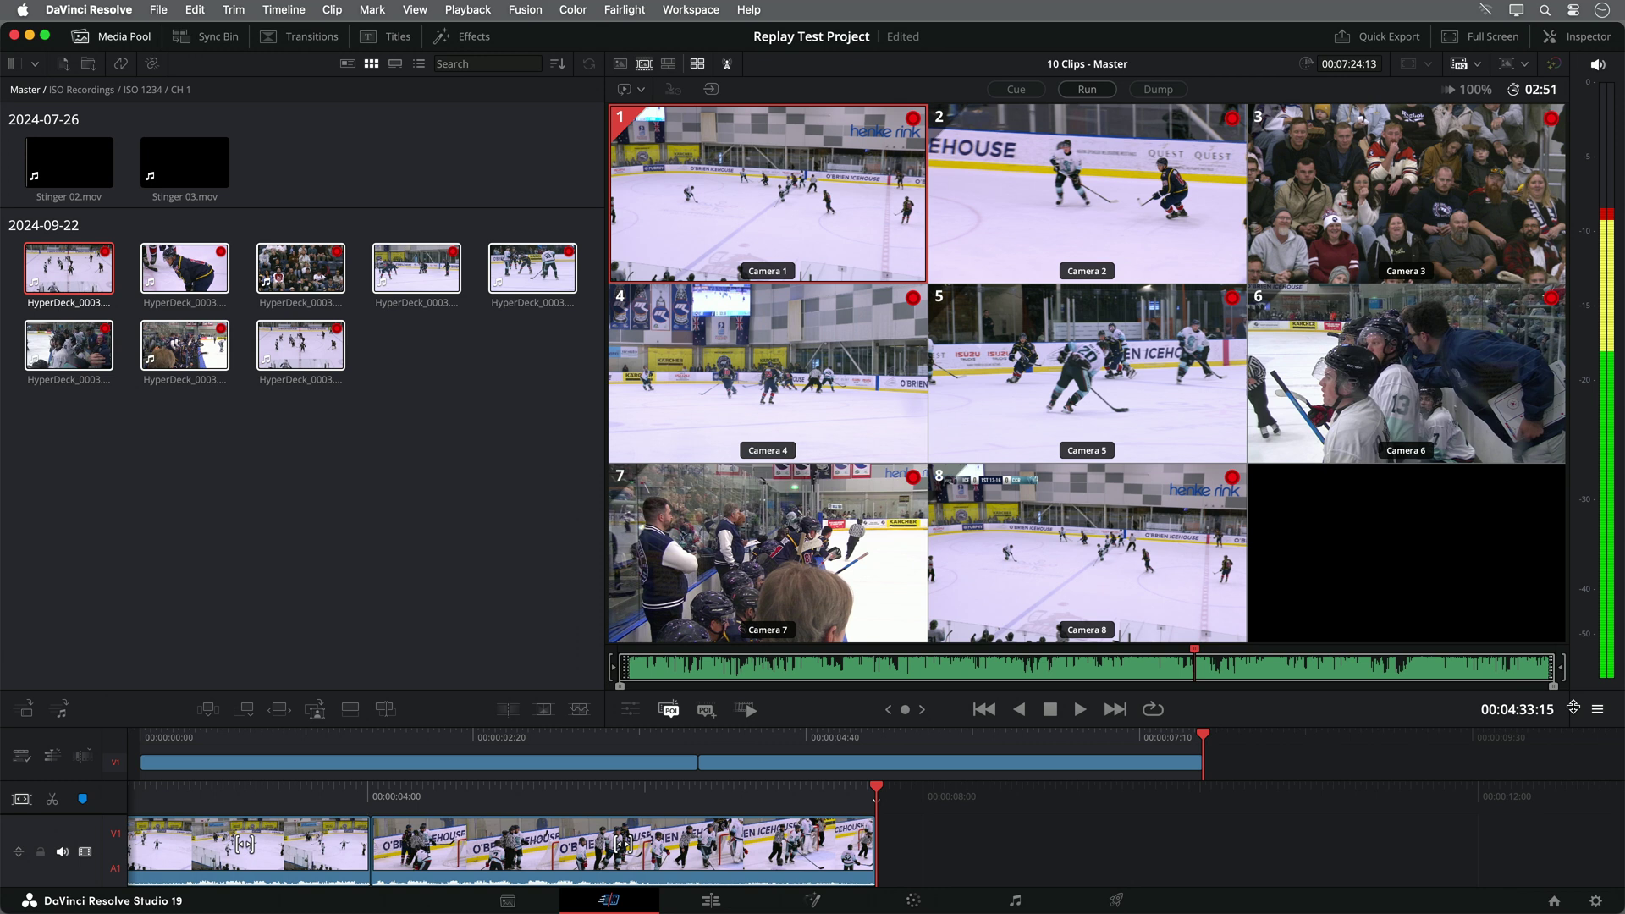
pyautogui.moveTo(589, 501); pyautogui.dragTo(417, 471)
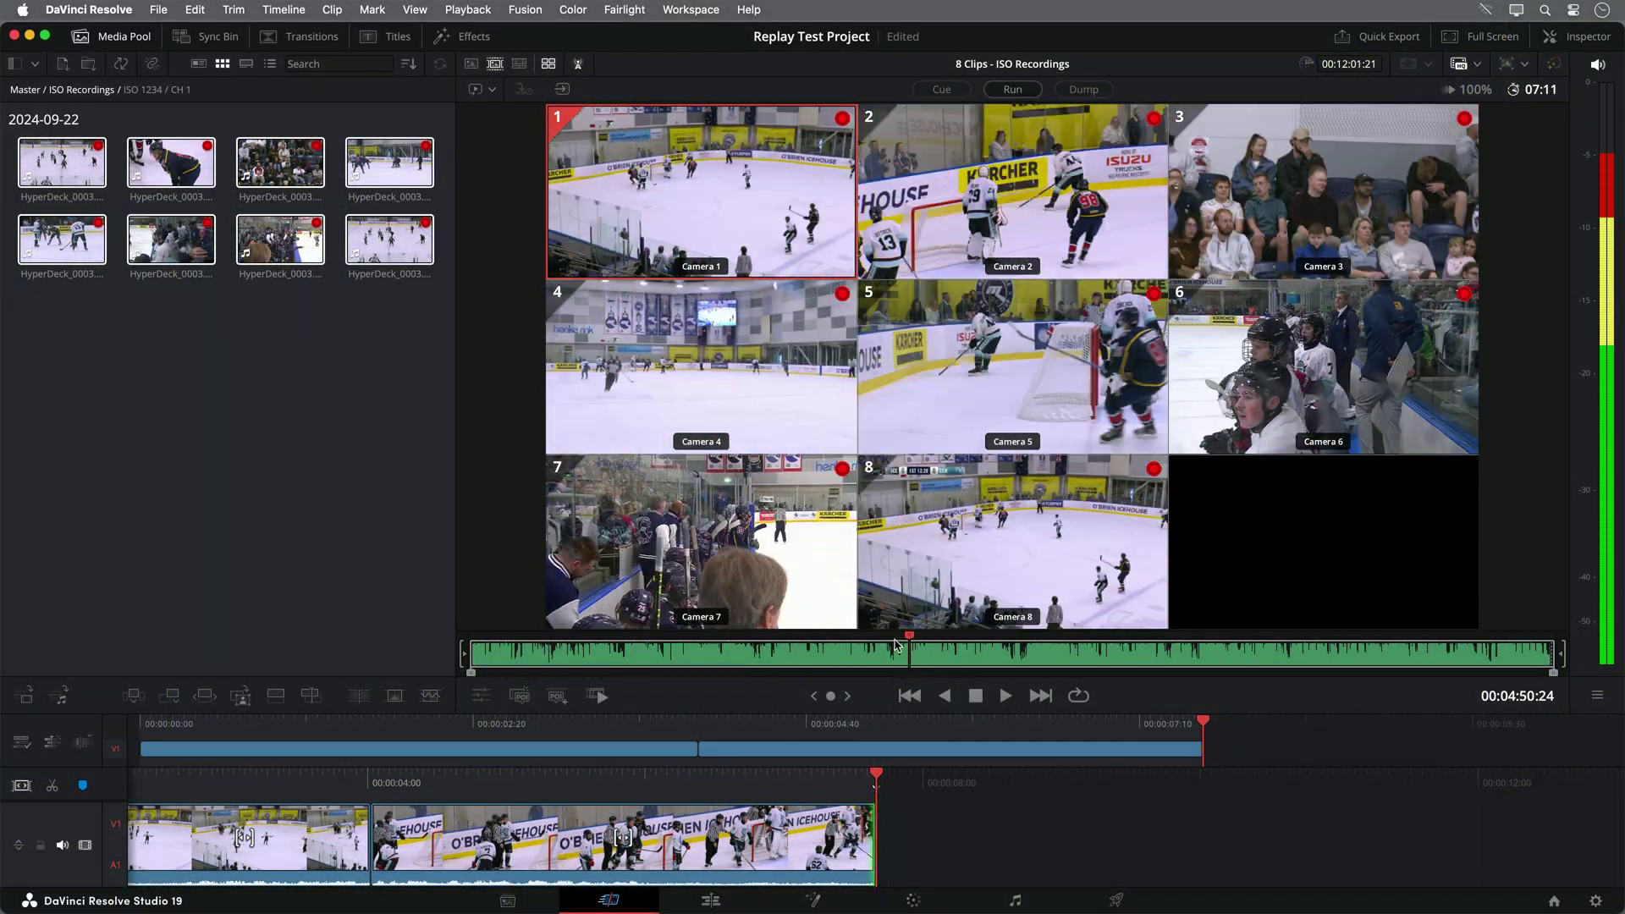
# Scrub the recordings back, choose Clear POI, and start multiview playback.
pyautogui.moveTo(896, 649); pyautogui.dragTo(832, 650)
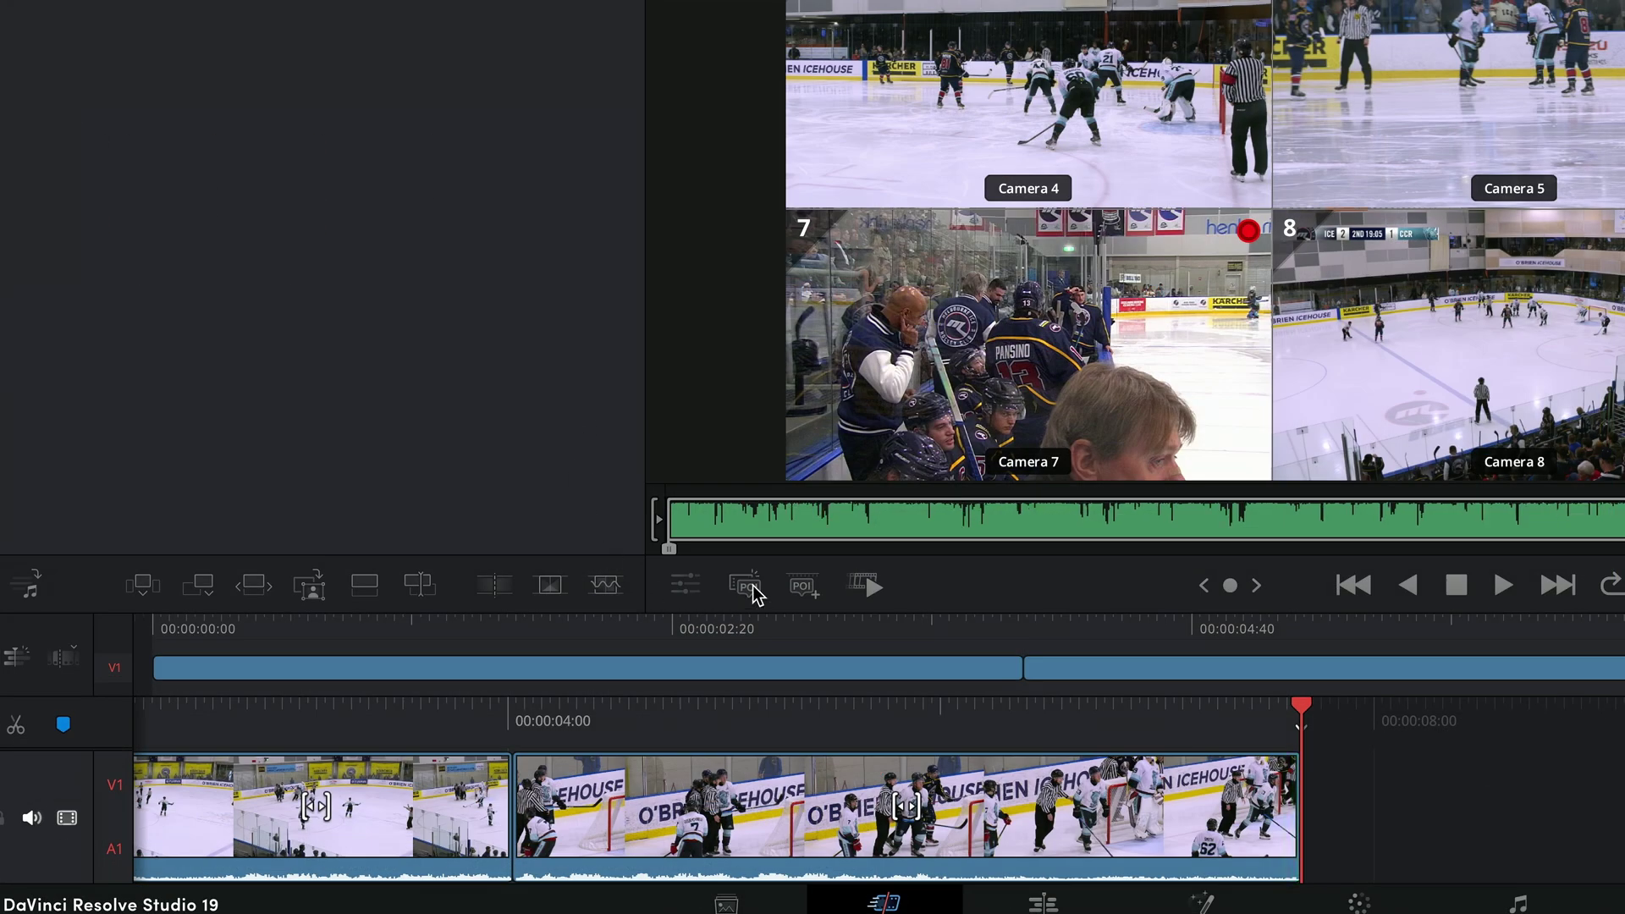
pyautogui.click(748, 587)
pyautogui.click(685, 517)
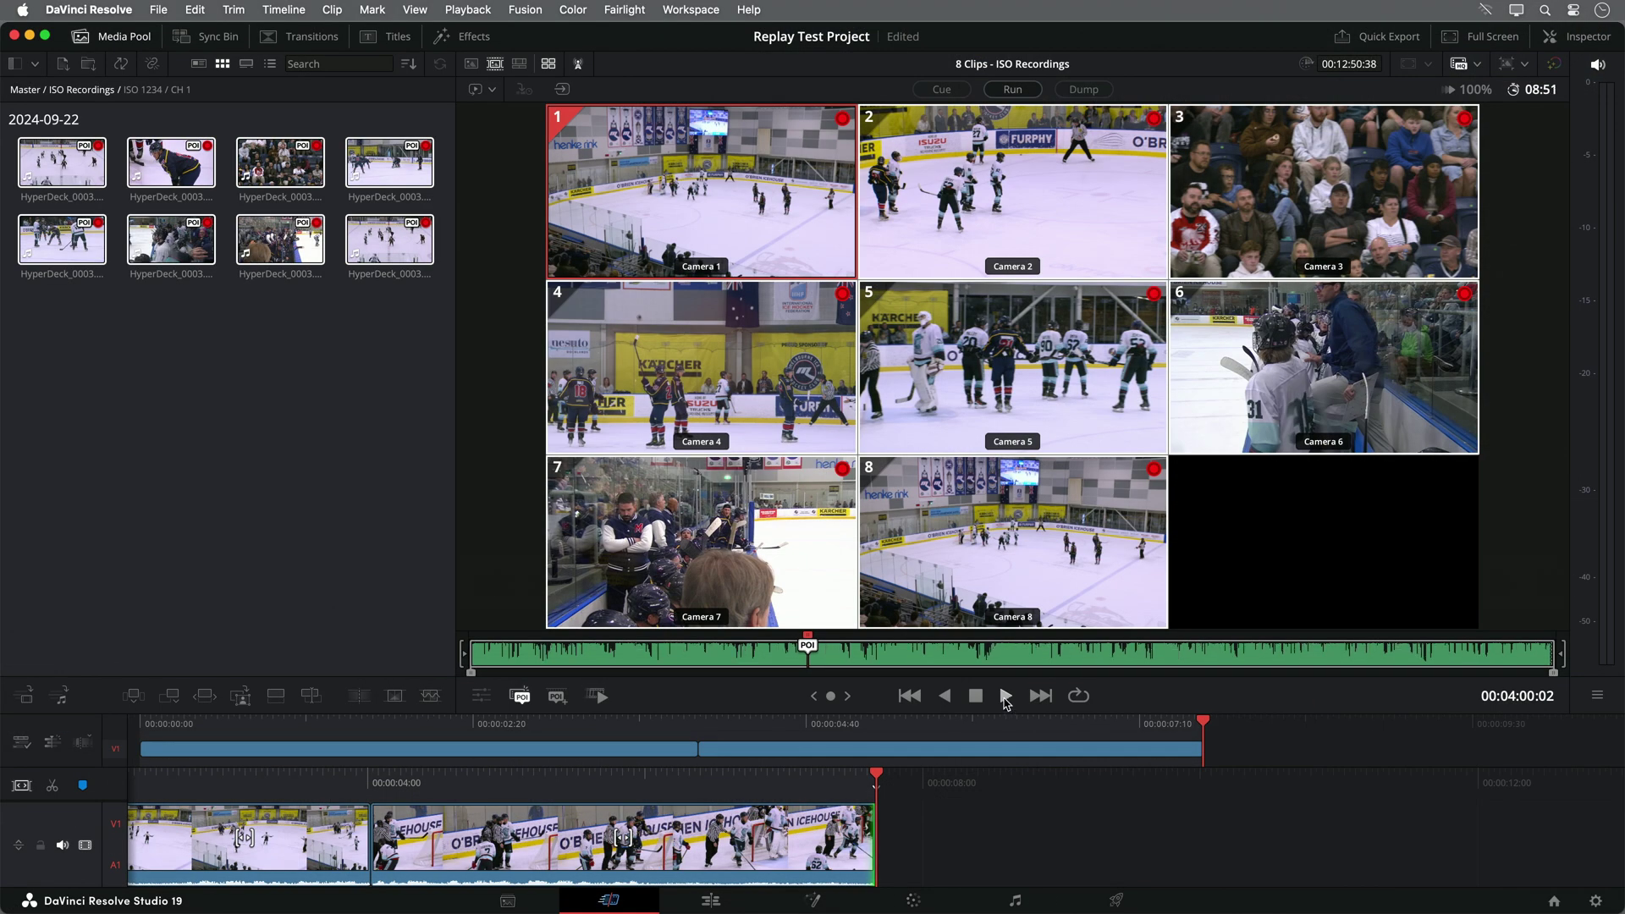
pyautogui.click(1006, 694)
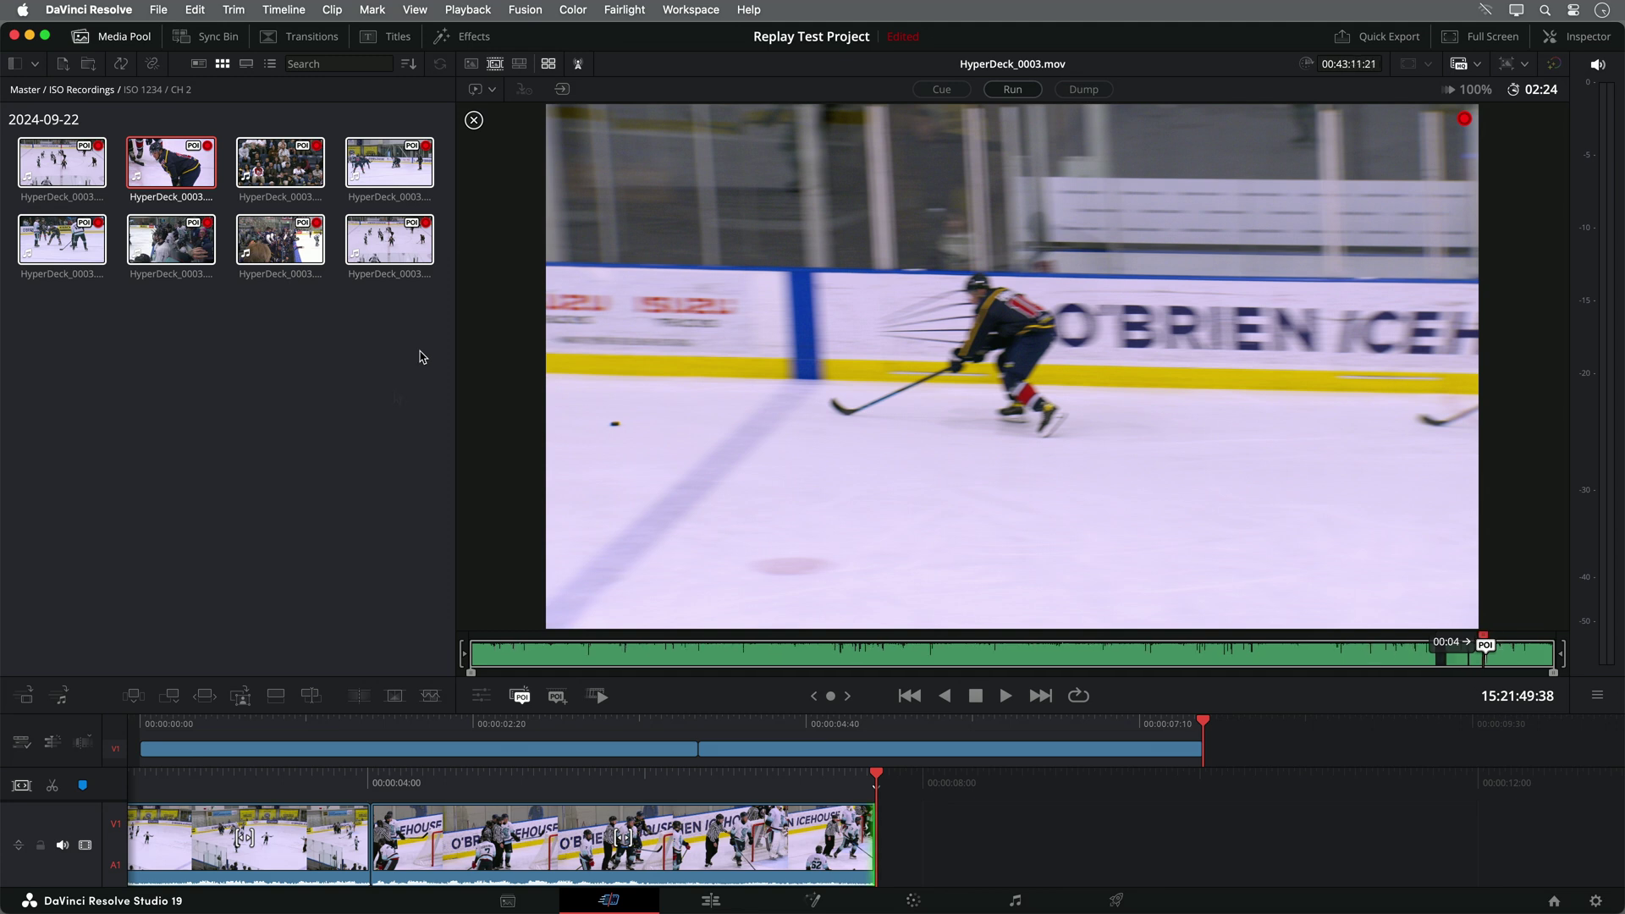
# Use Run in the replay toolbar to resume the live 8-camera multiview.
pyautogui.click(1011, 90)
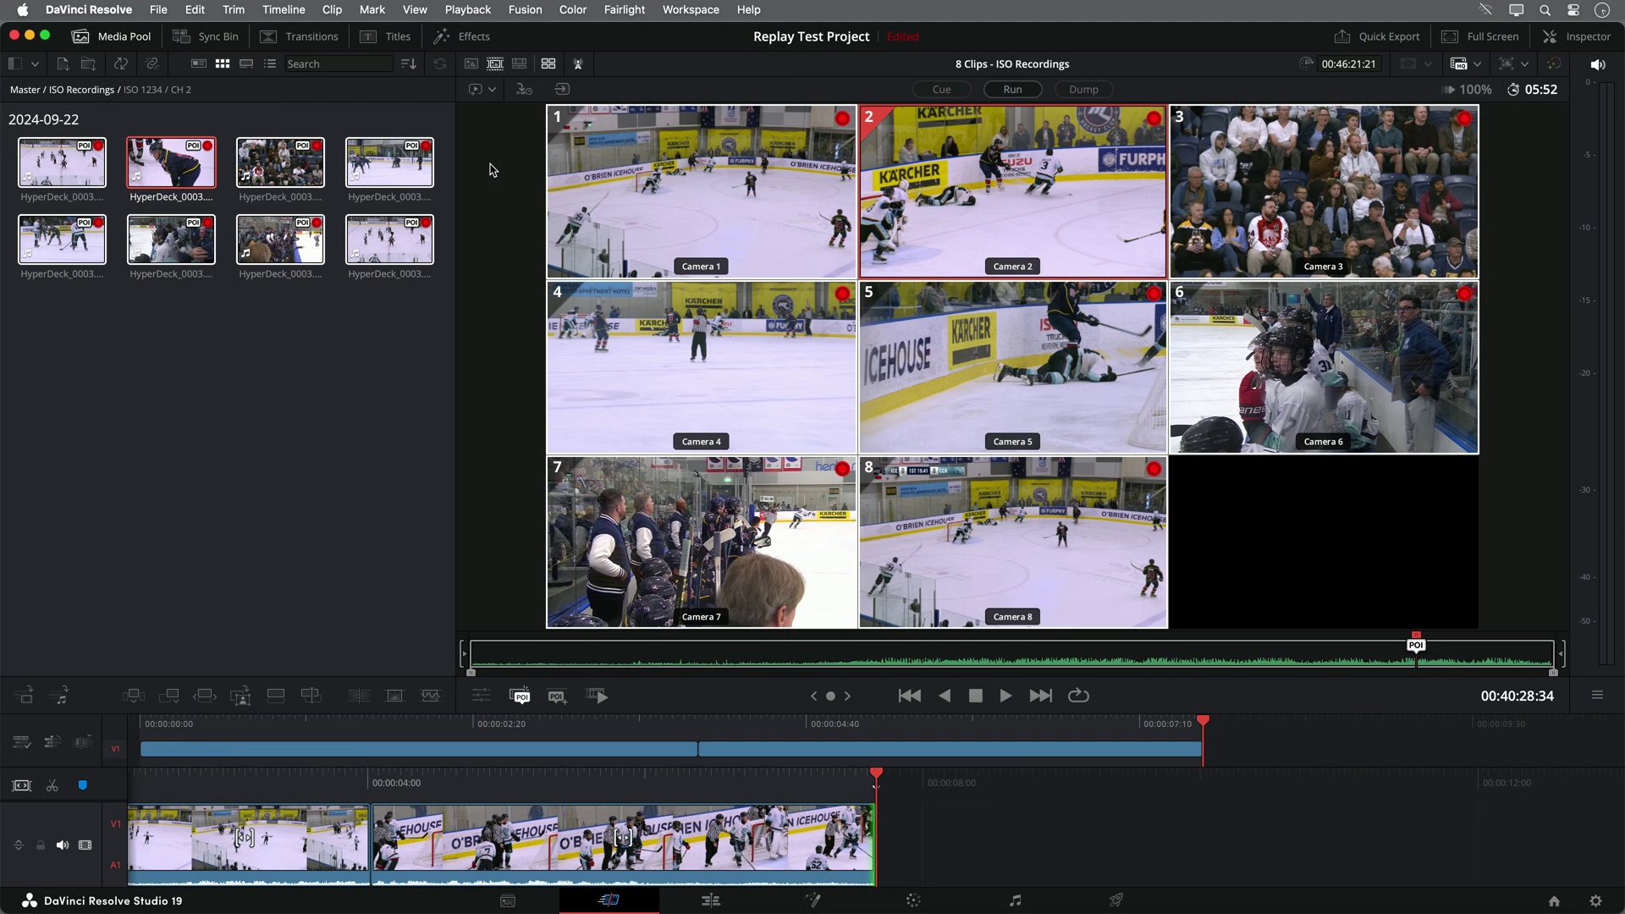
# Review the Optical Flow settings in the viewer options dropdown, then close it.
pyautogui.click(493, 89)
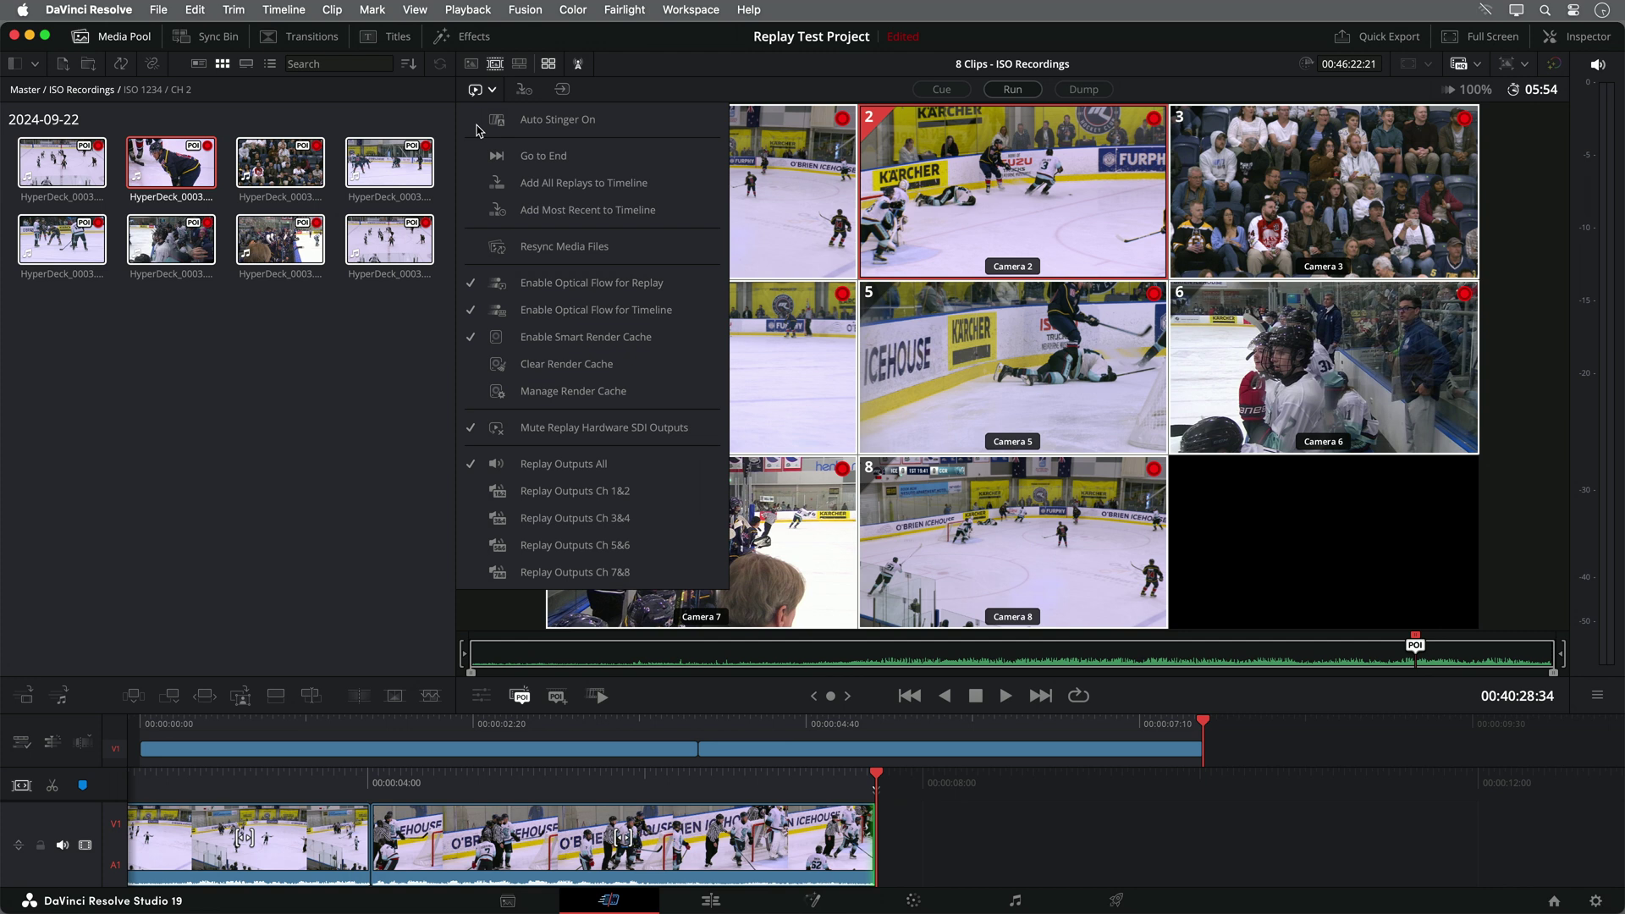
pyautogui.click(683, 282)
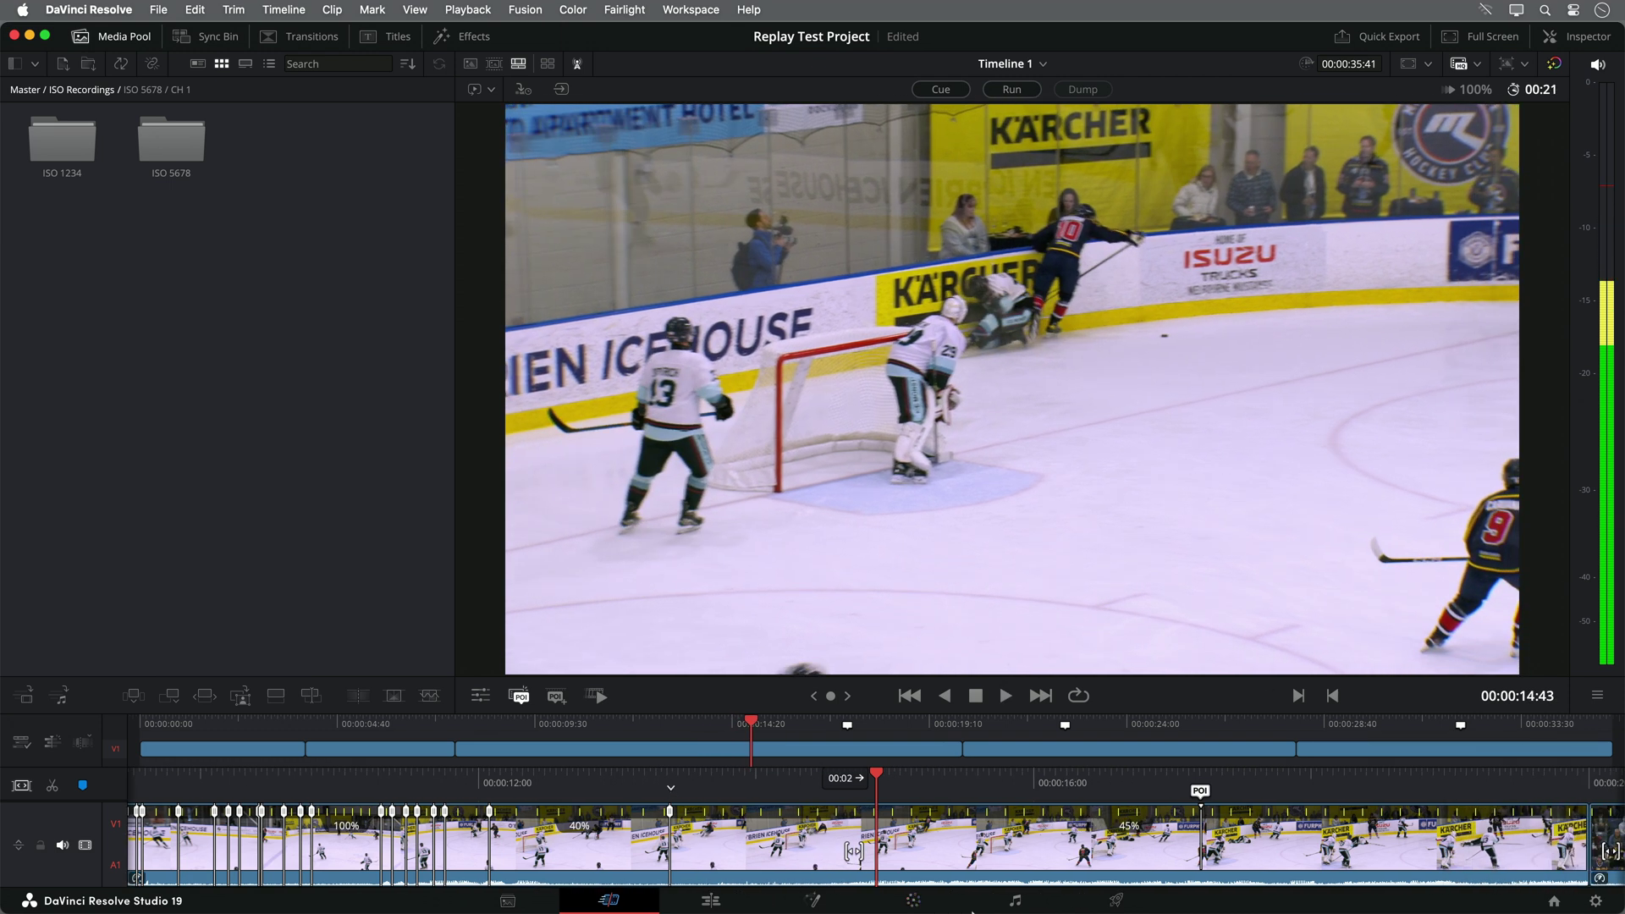
# Quick Export Timeline 1 with the H.265 Master preset, saving it to the Desktop.
pyautogui.click(918, 898)
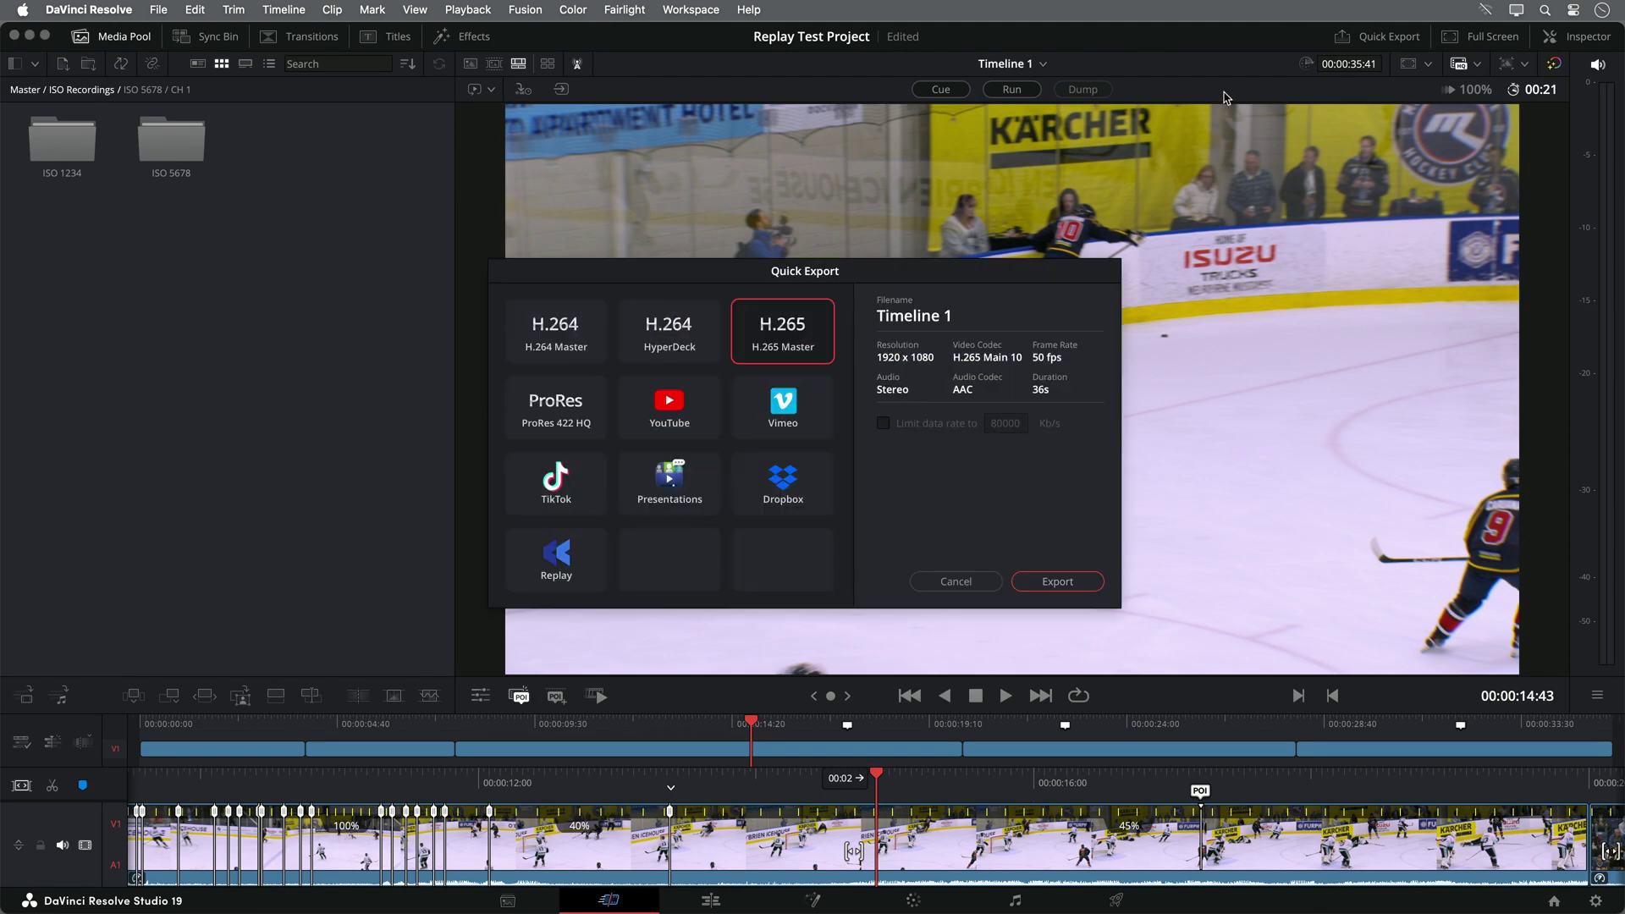
pyautogui.click(1058, 582)
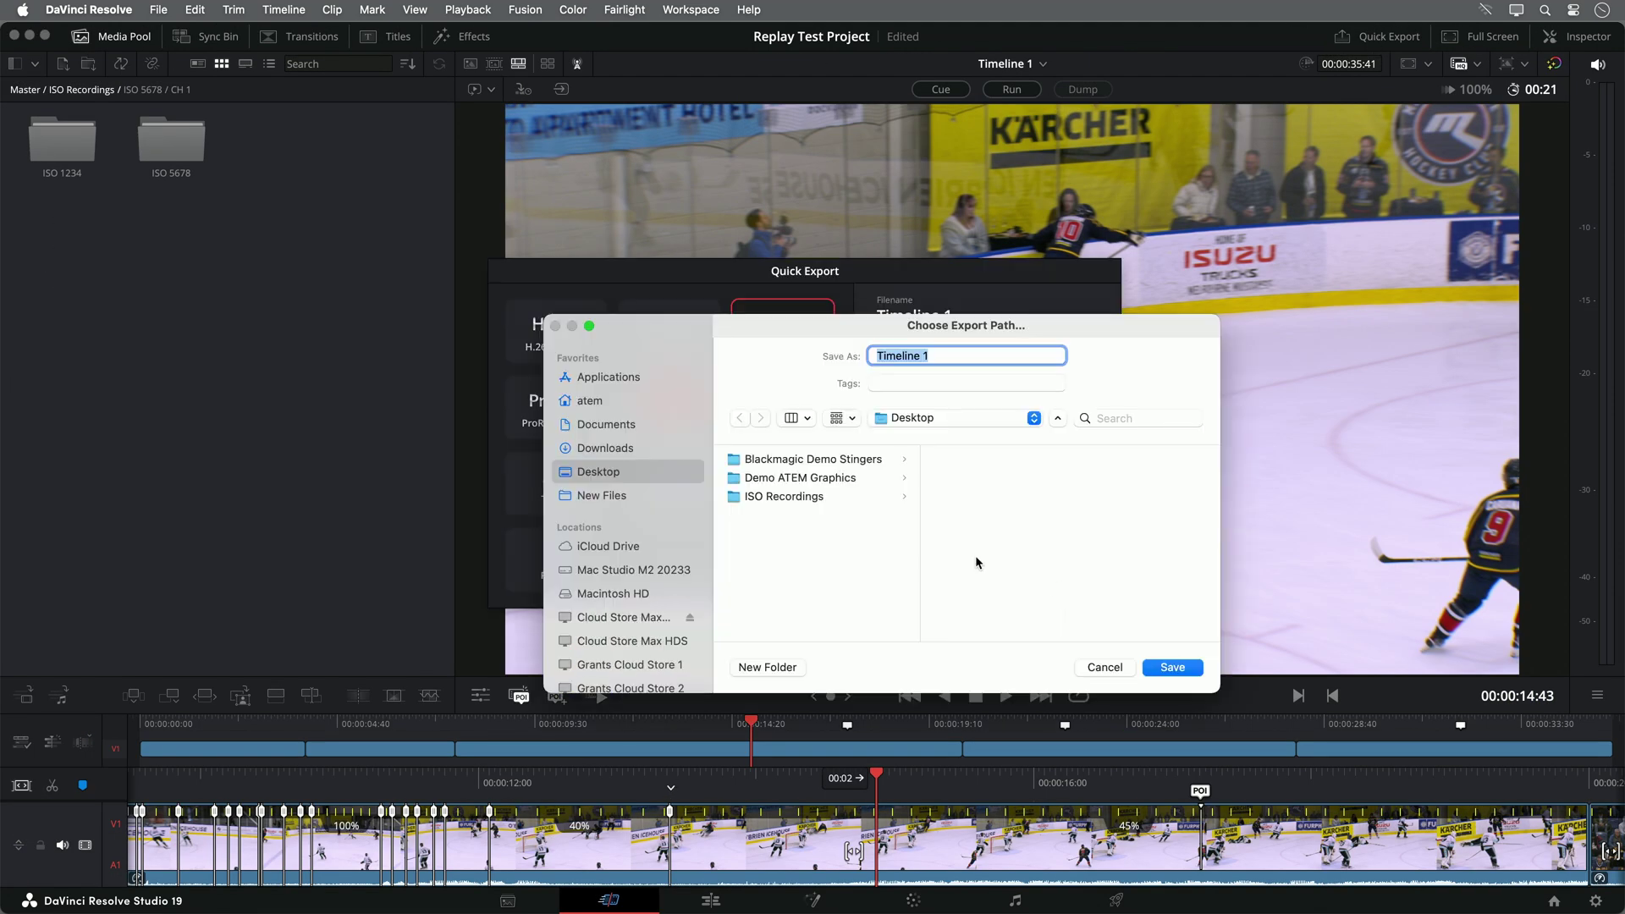
pyautogui.click(1174, 667)
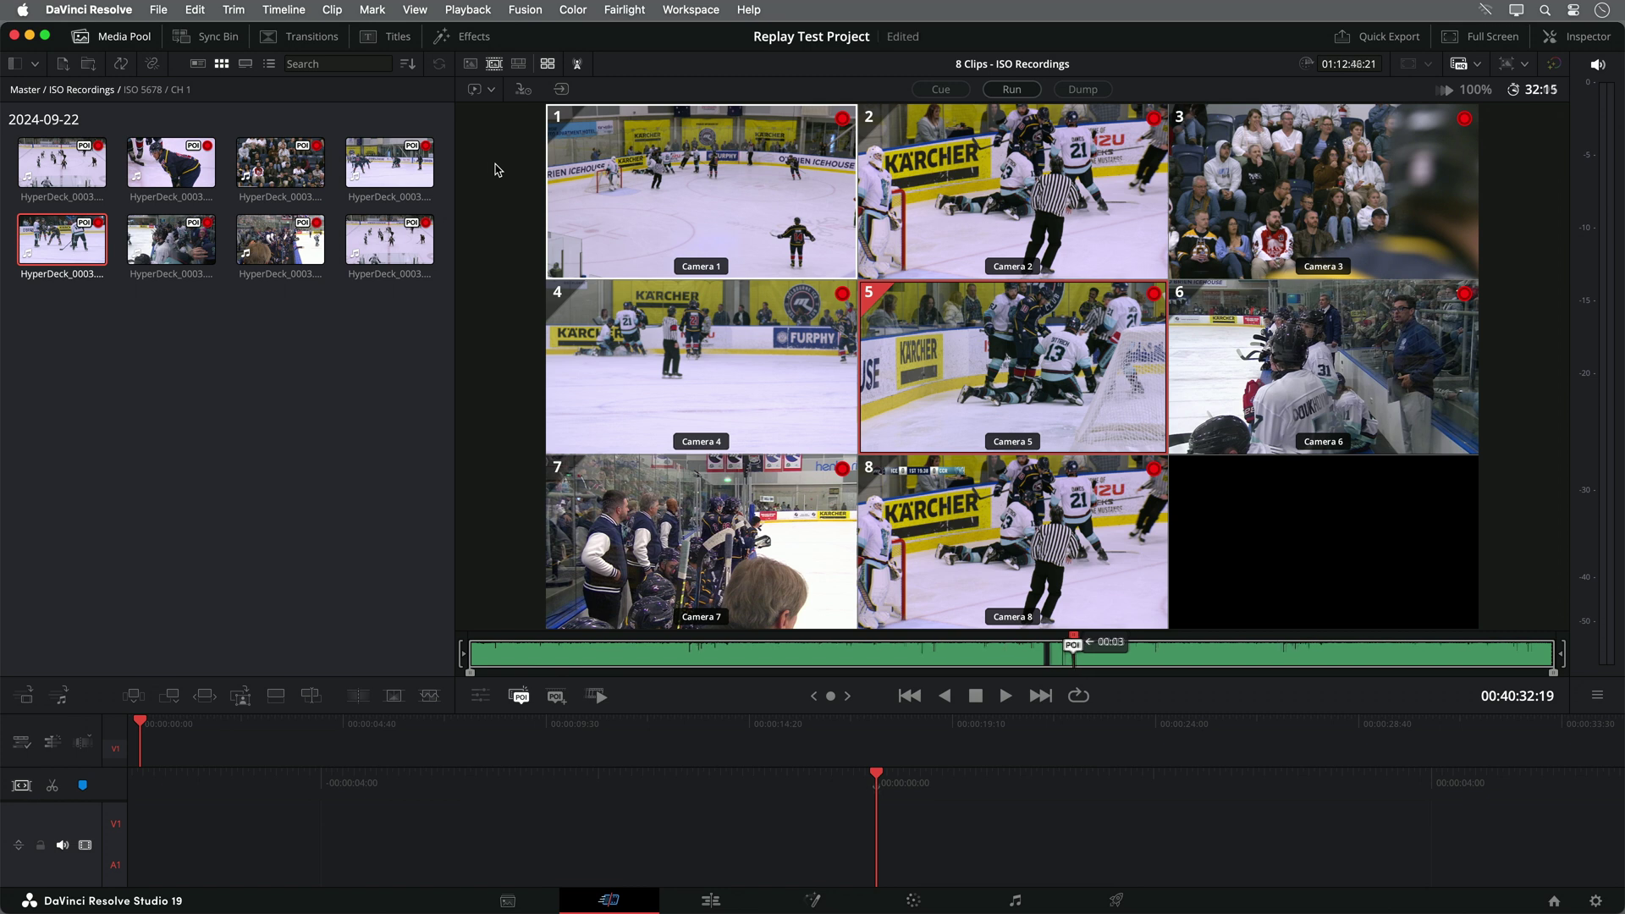
# Reload the recorded replay timeline and give its replay clip 50% speed.
pyautogui.click(521, 91)
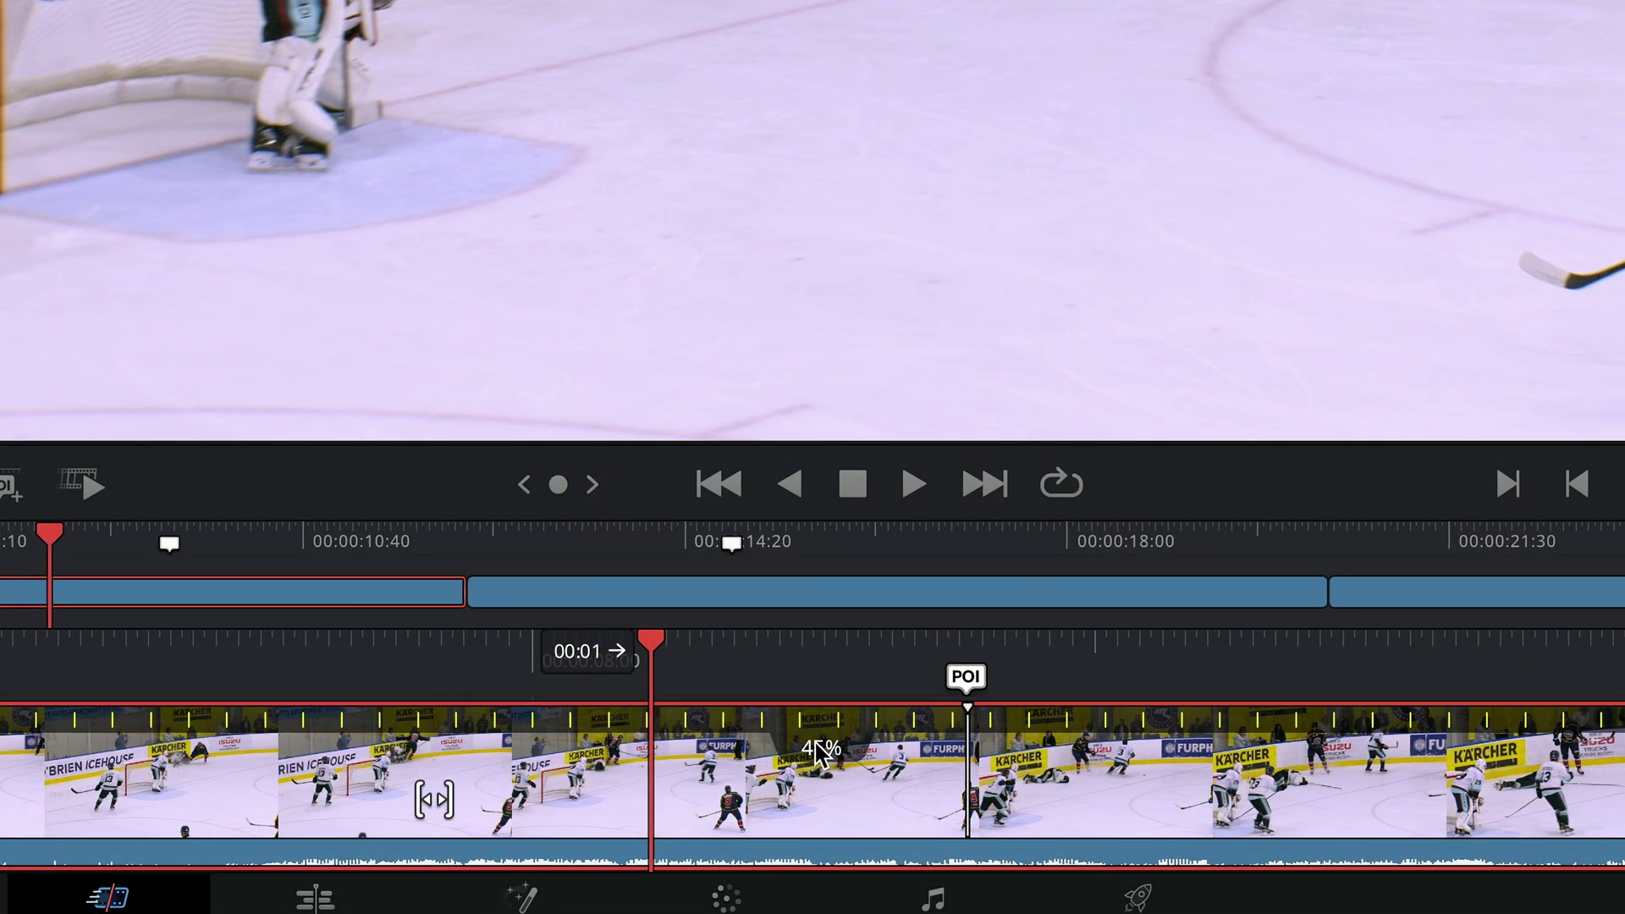
pyautogui.click(822, 541)
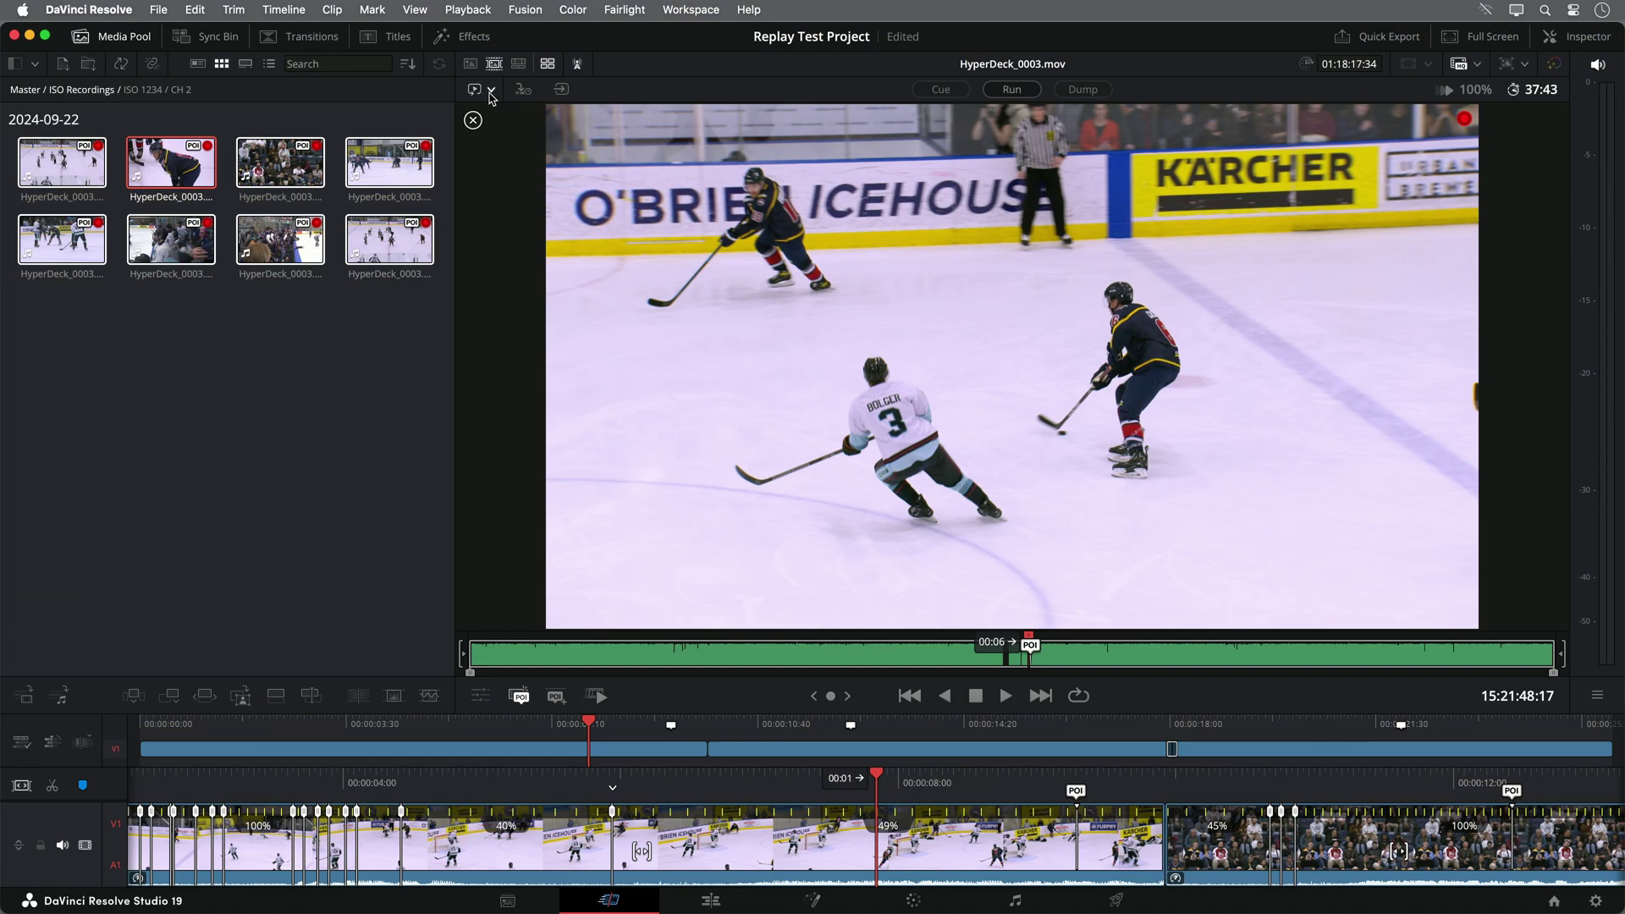
# Switch Auto Stinger on, then run a live replay and Dump back to live.
pyautogui.click(491, 90)
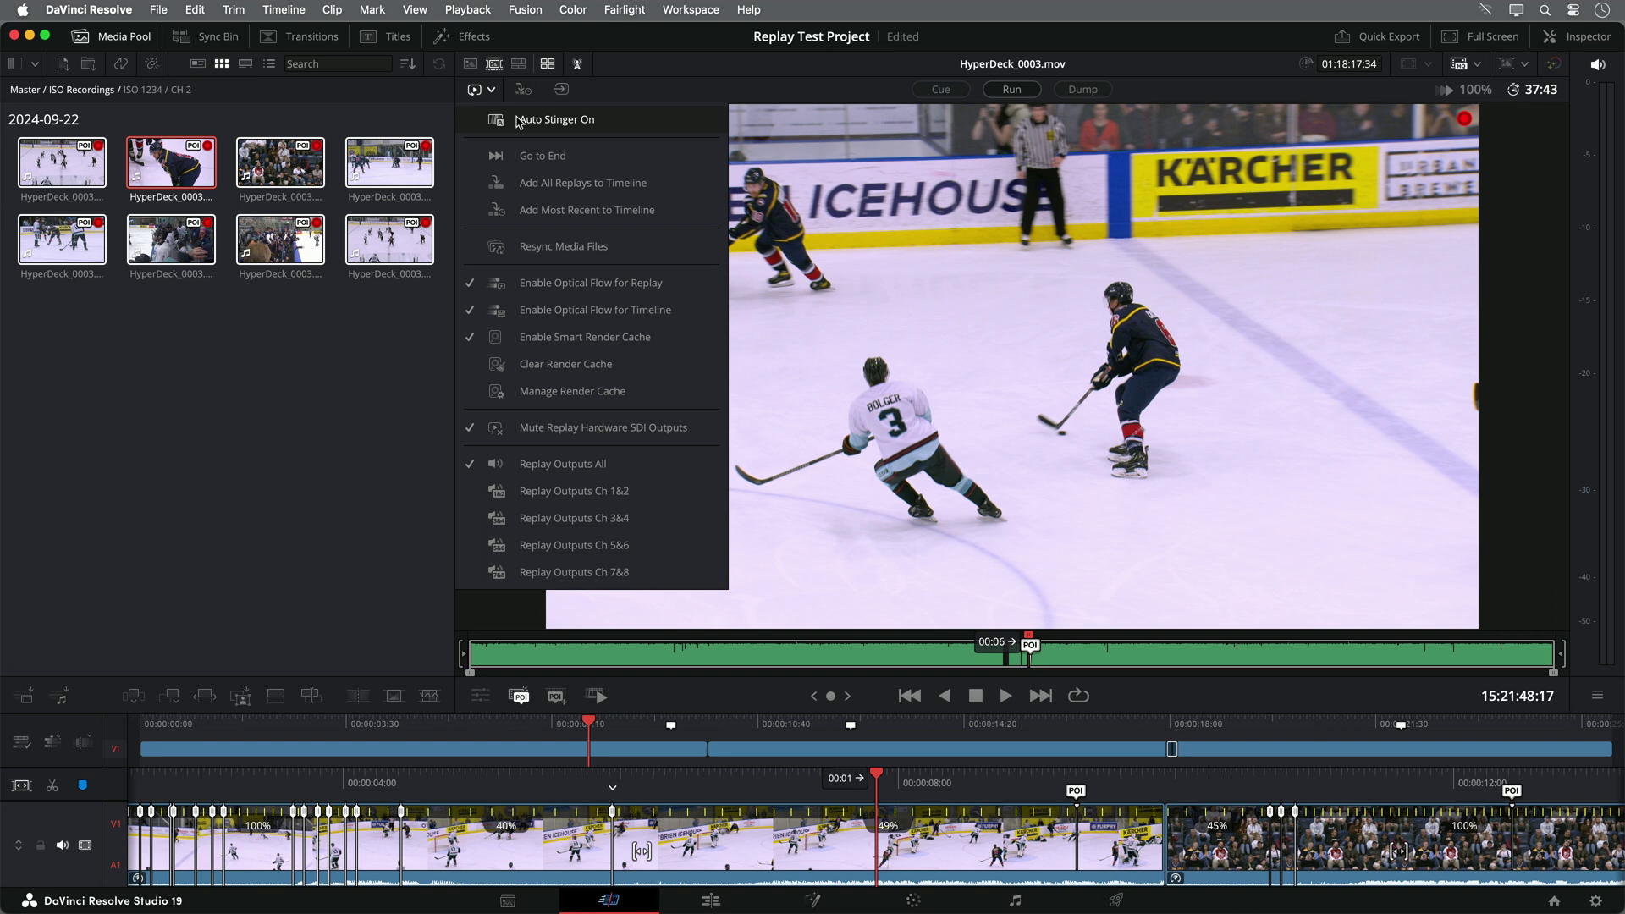
pyautogui.click(530, 123)
pyautogui.click(1014, 89)
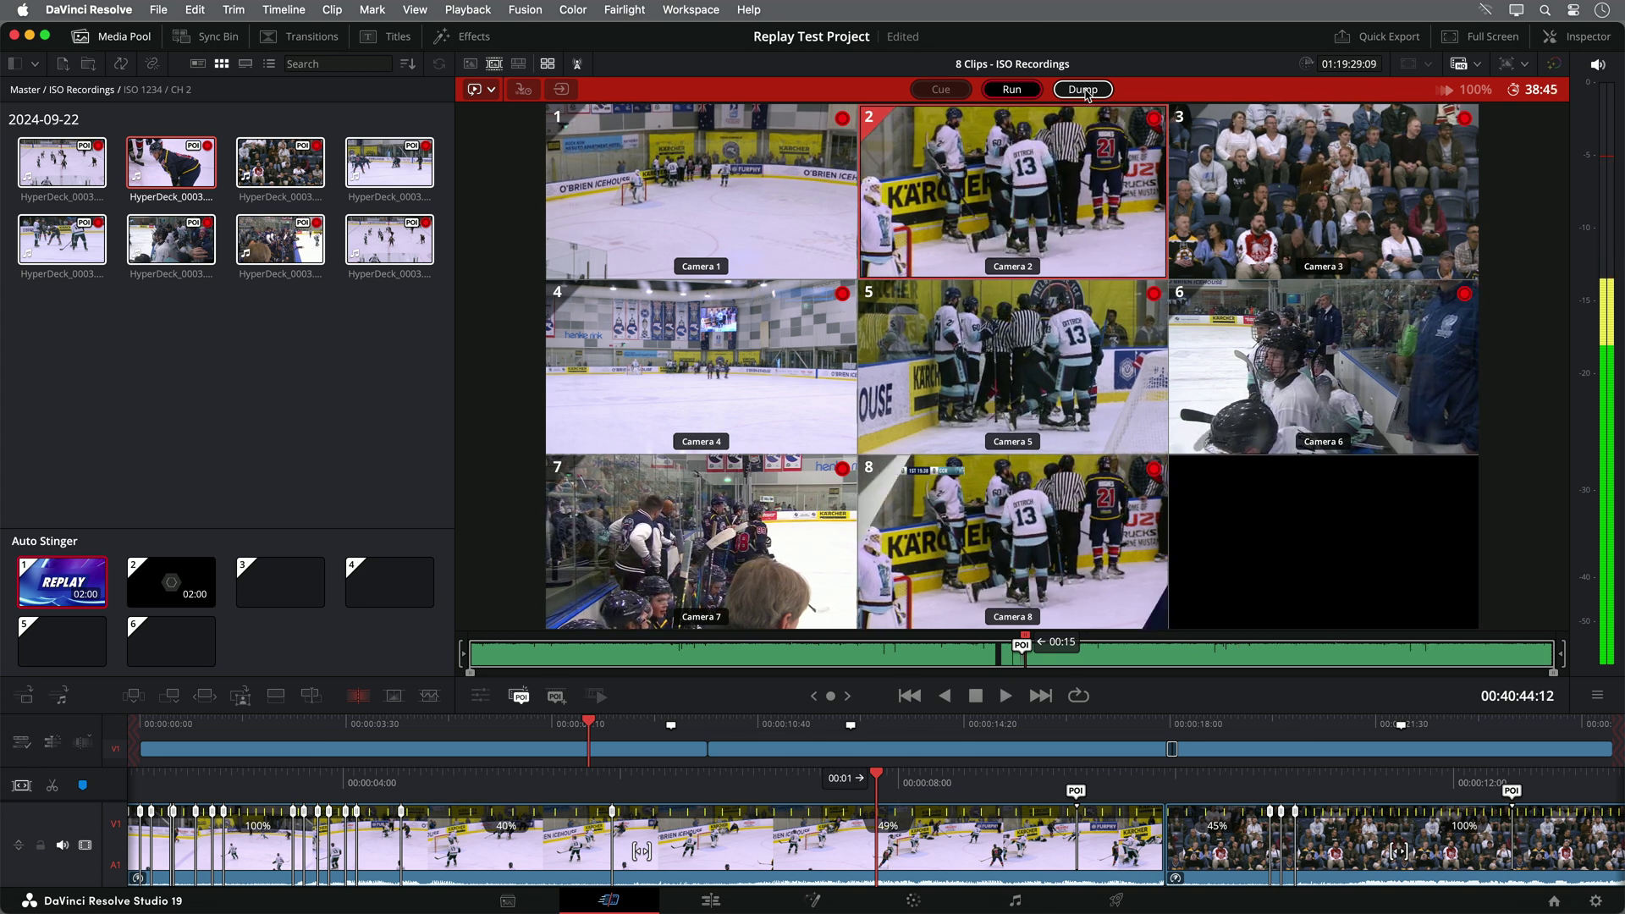
pyautogui.click(1083, 90)
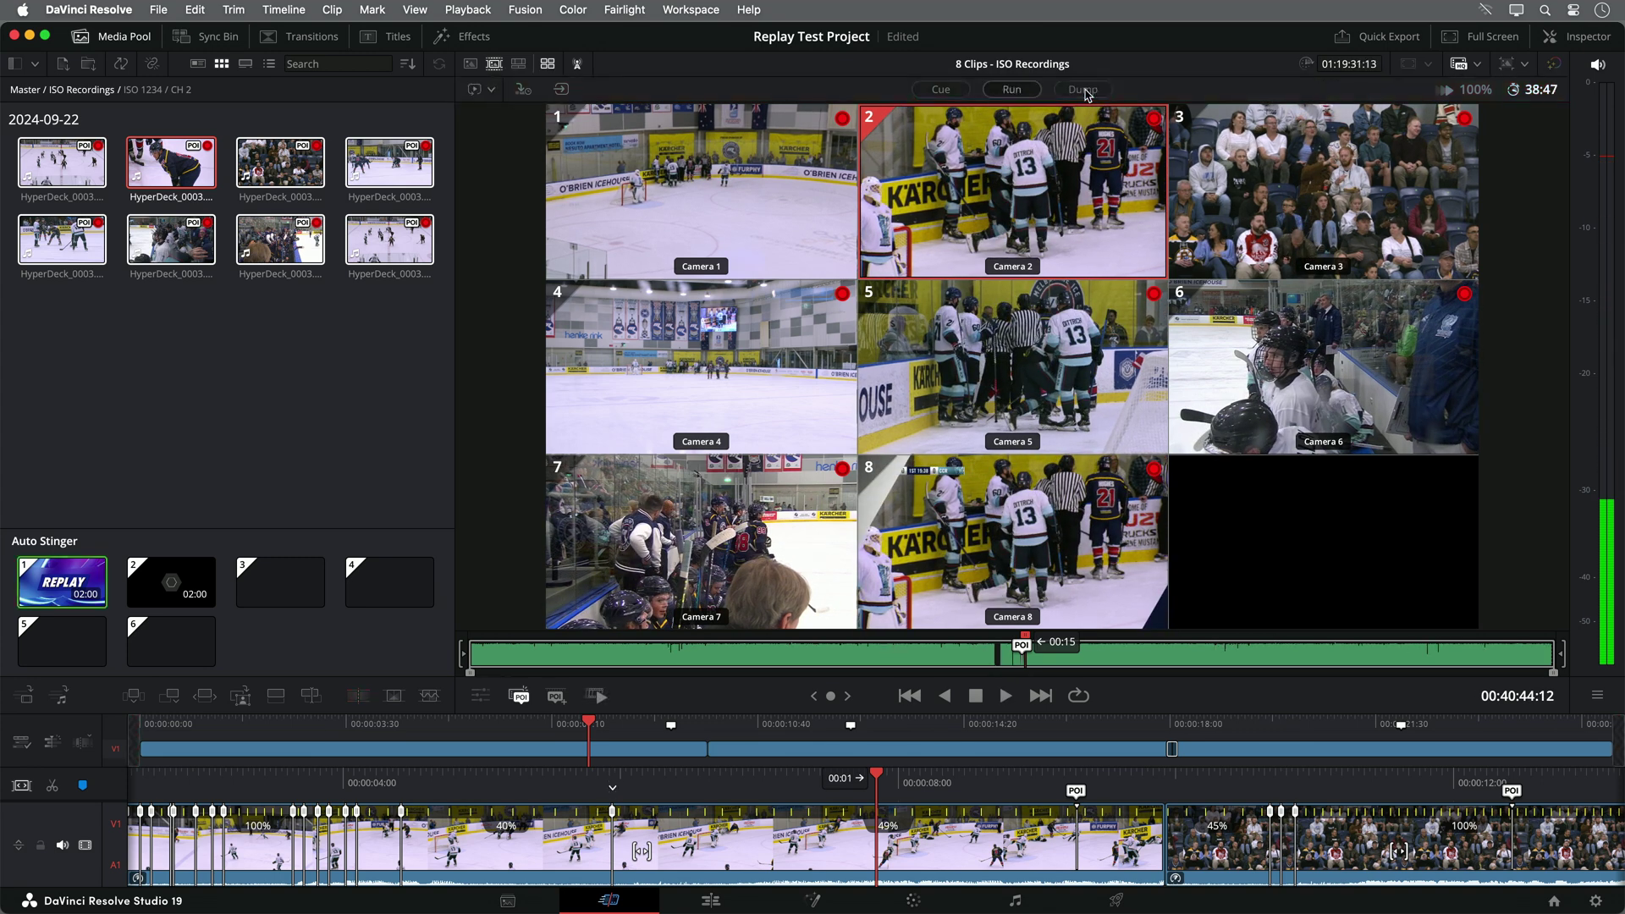